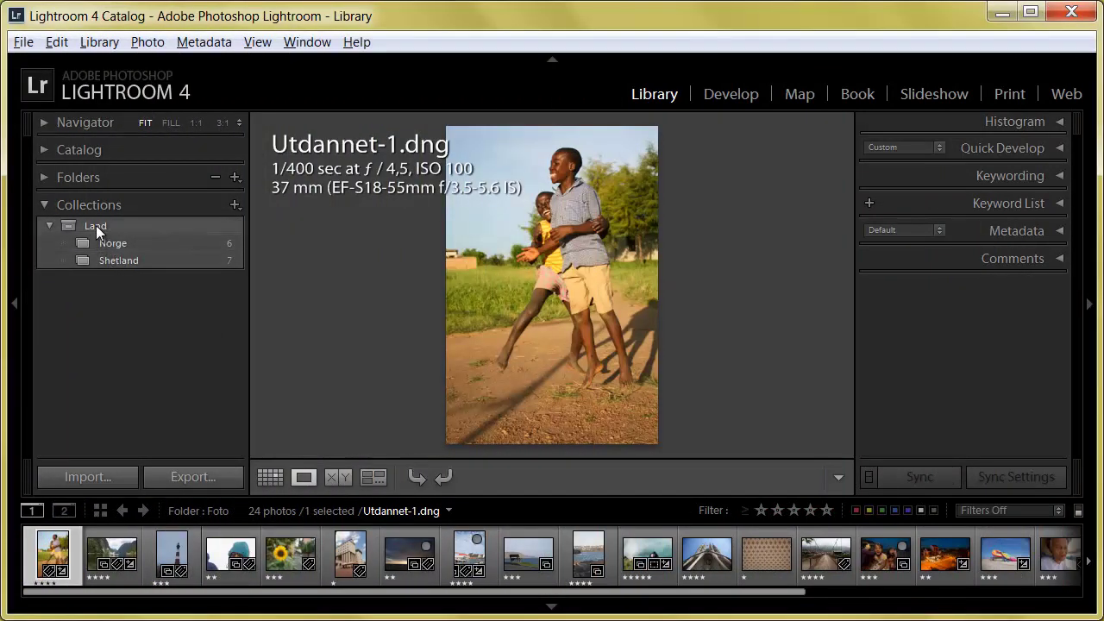
Start a new top-level smart collection and name it 'Mine beste bilder'.
click(232, 205)
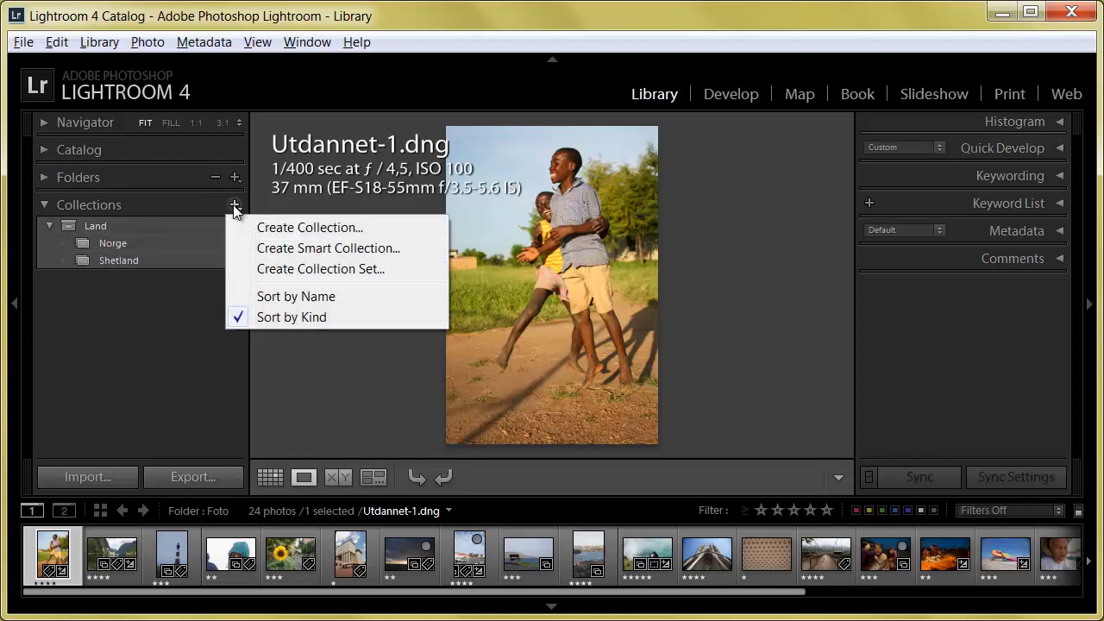
click(267, 249)
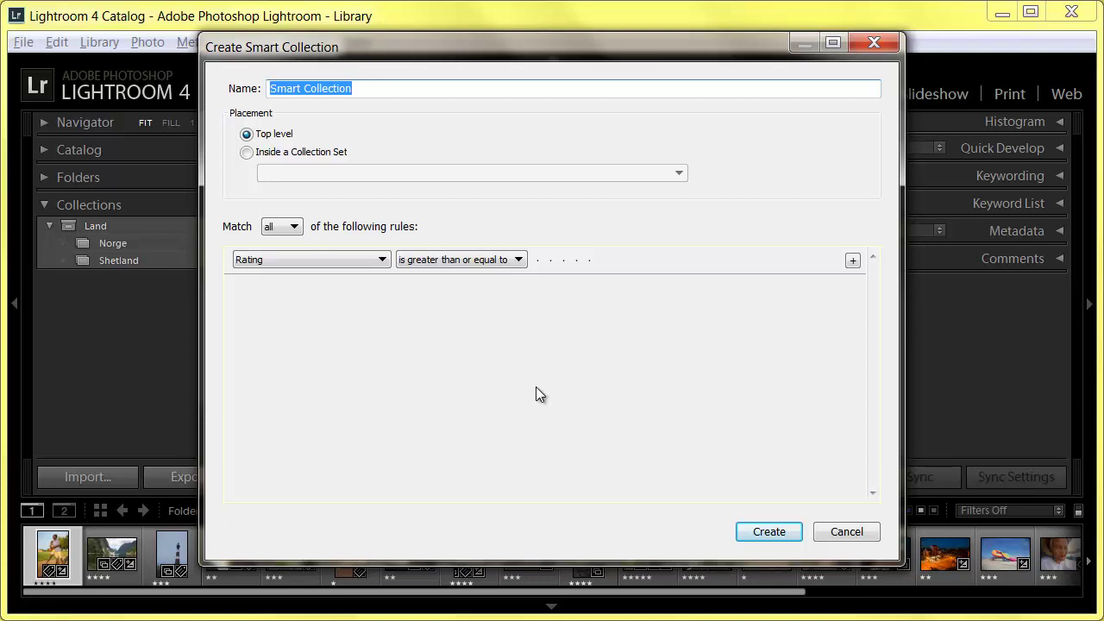
text(Min)
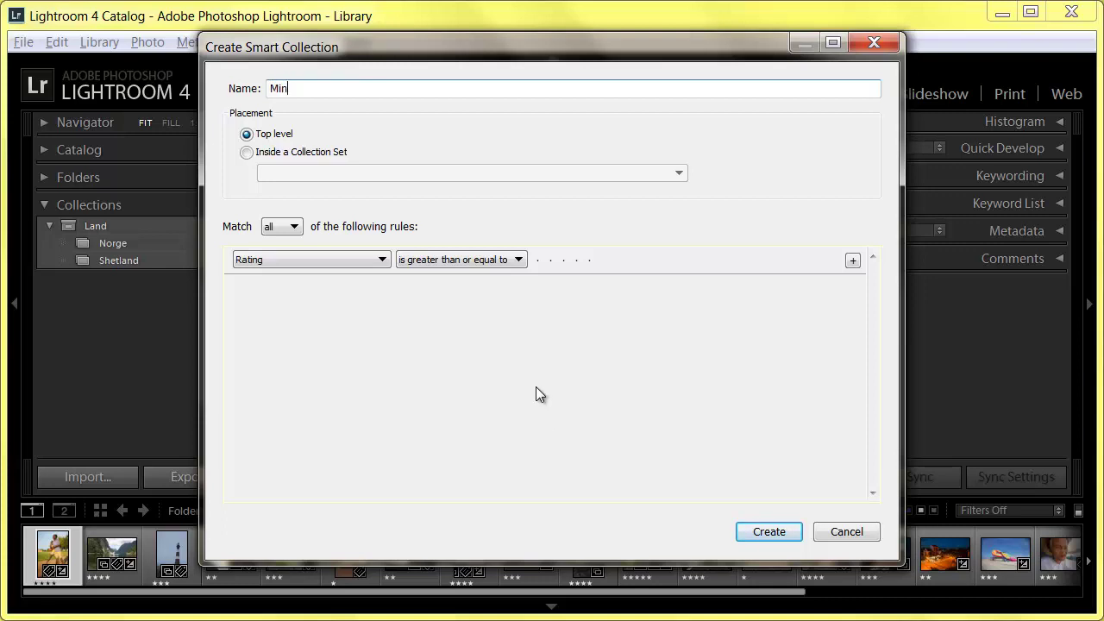
text(e beste bilder)
With Match all, set the rule to Rating is greater than or equal to five stars, and create it.
click(274, 229)
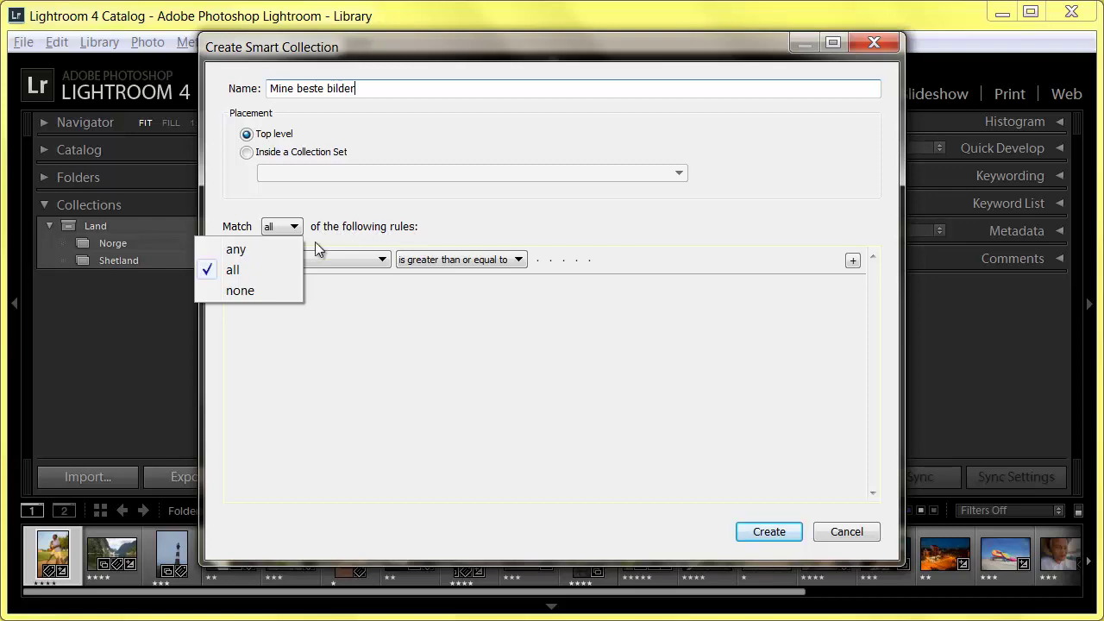
click(252, 267)
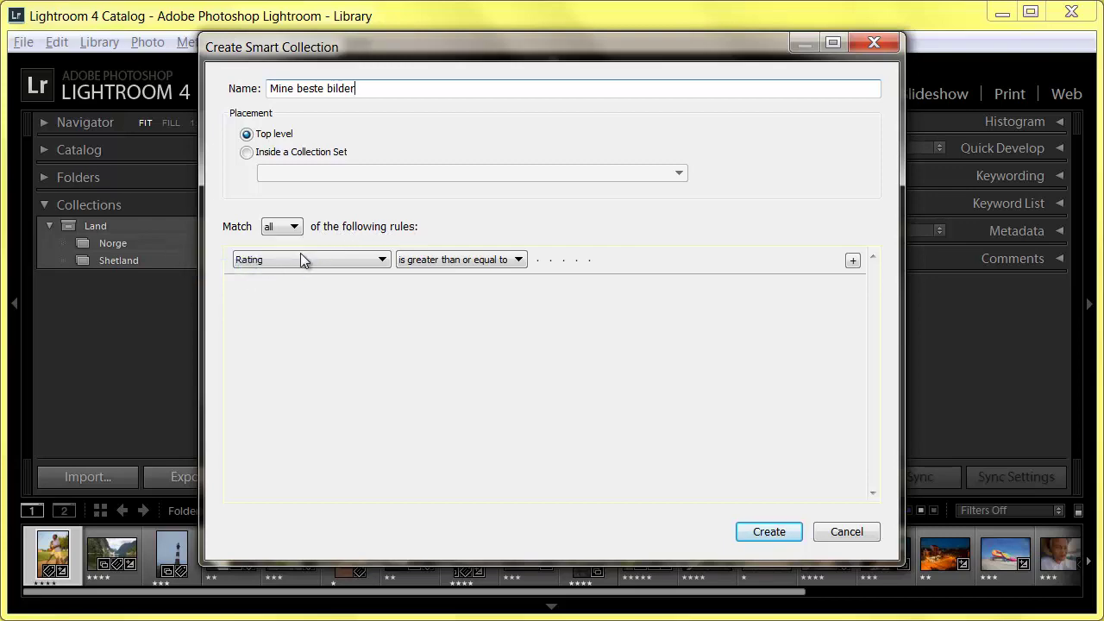
click(300, 256)
click(89, 21)
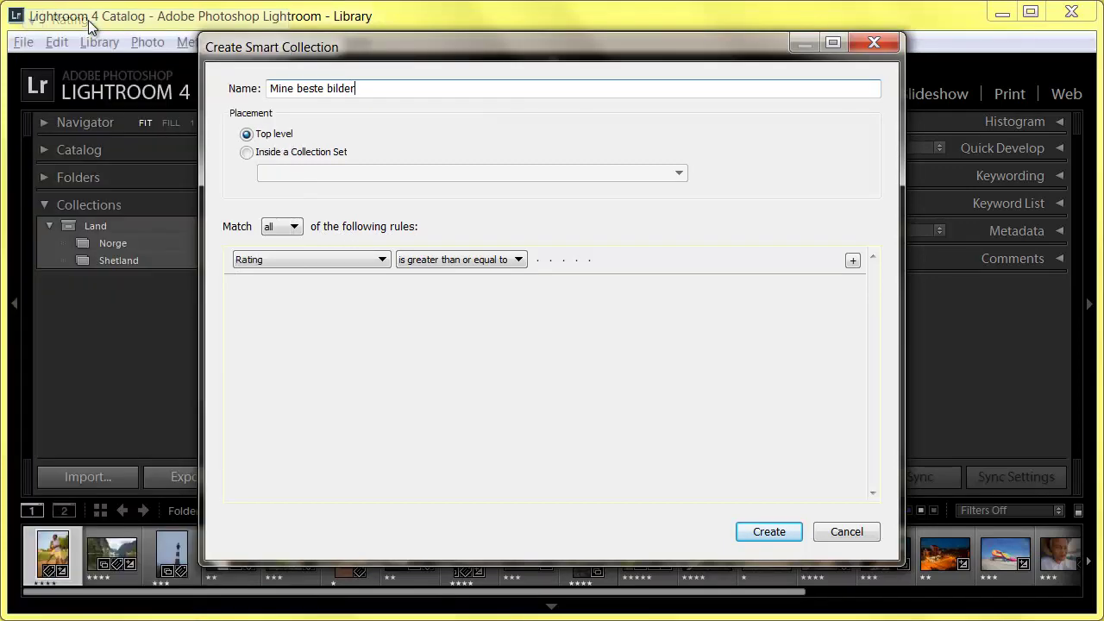
click(297, 260)
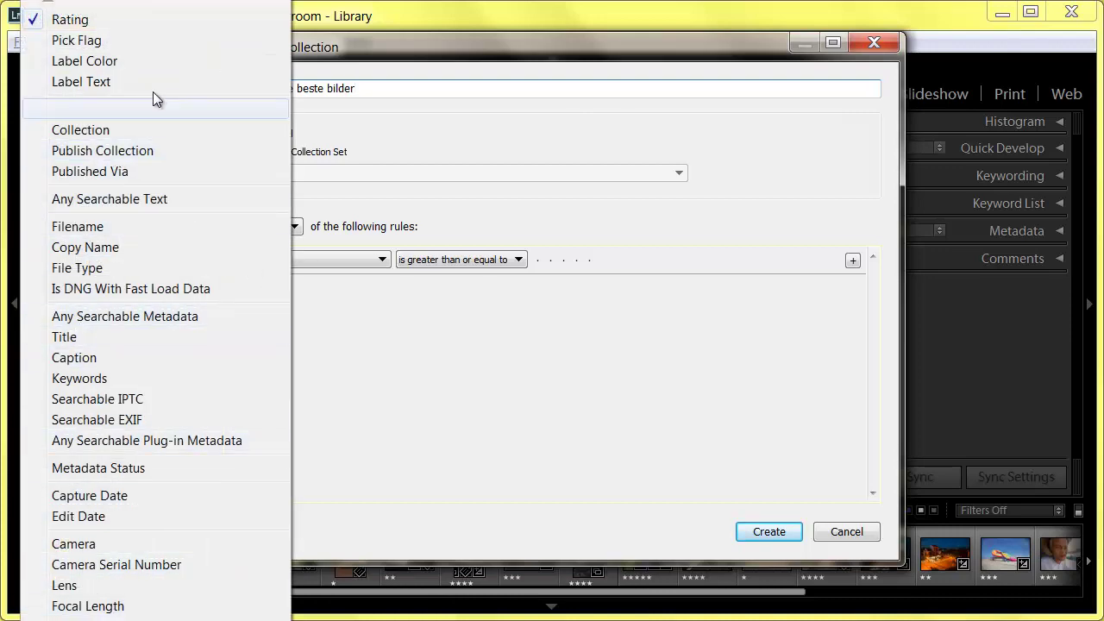
click(112, 19)
click(442, 260)
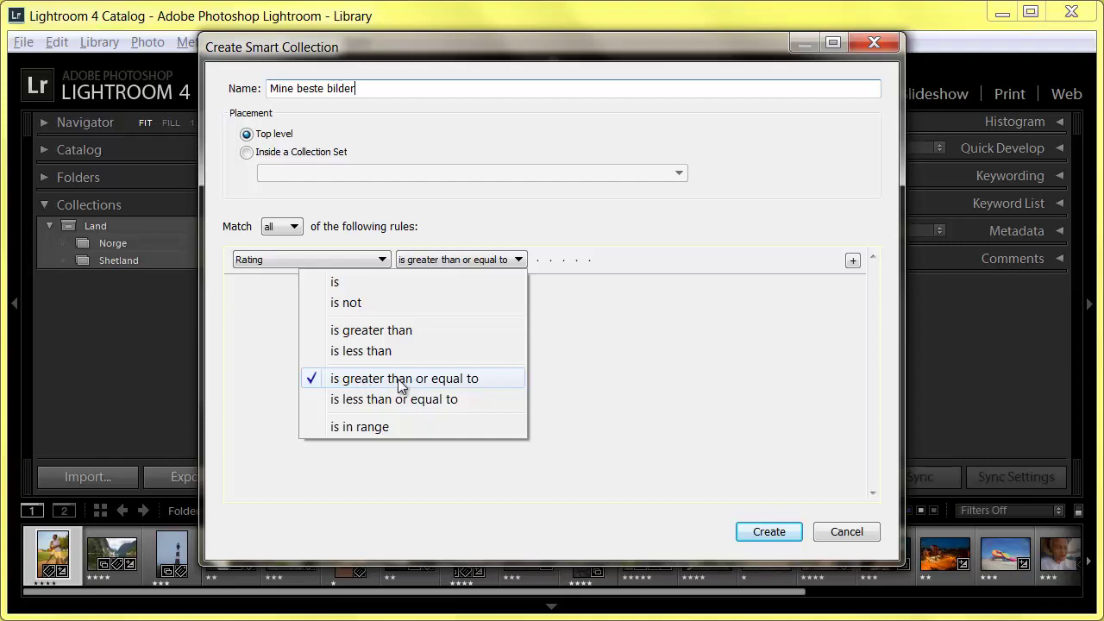
click(357, 380)
click(588, 261)
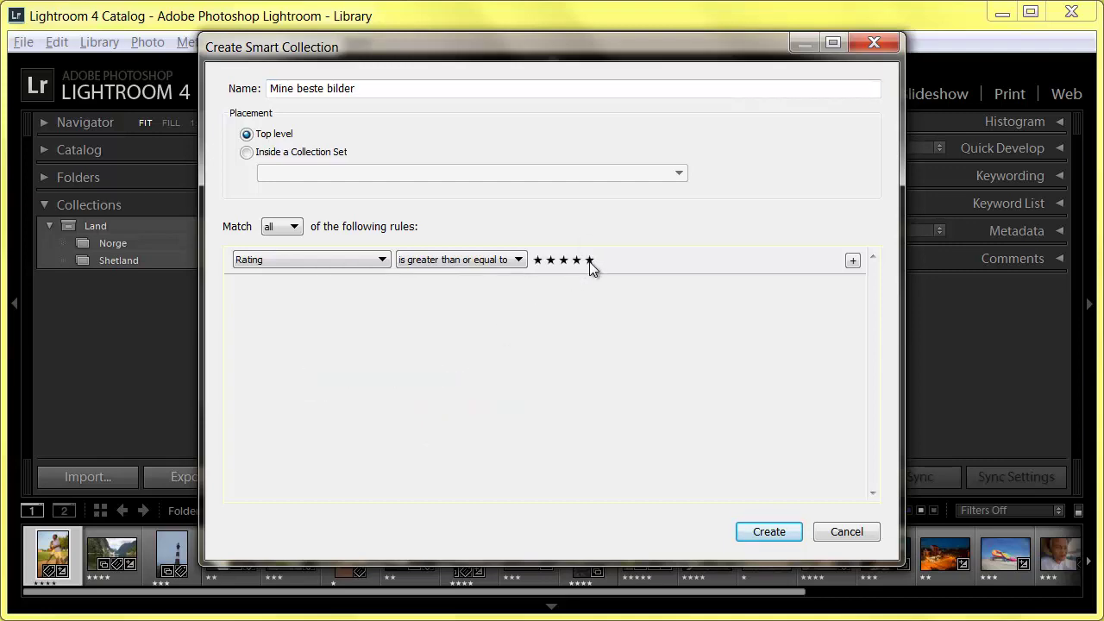
click(782, 534)
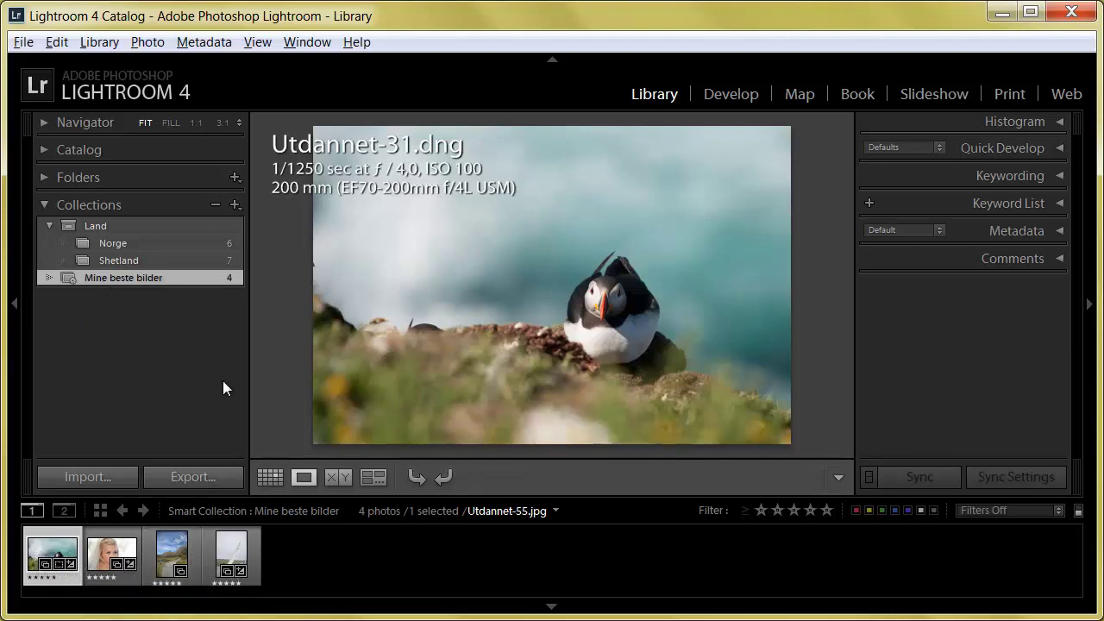
Start another smart collection with the rule Shutter Speed is greater than 1,0 sec.
click(234, 205)
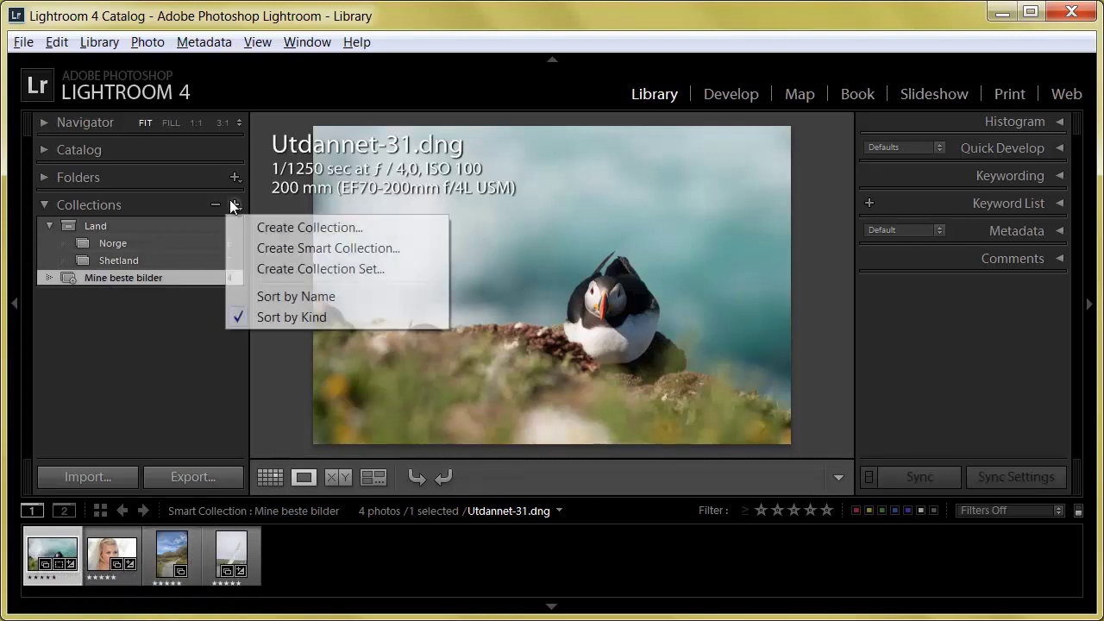
click(281, 249)
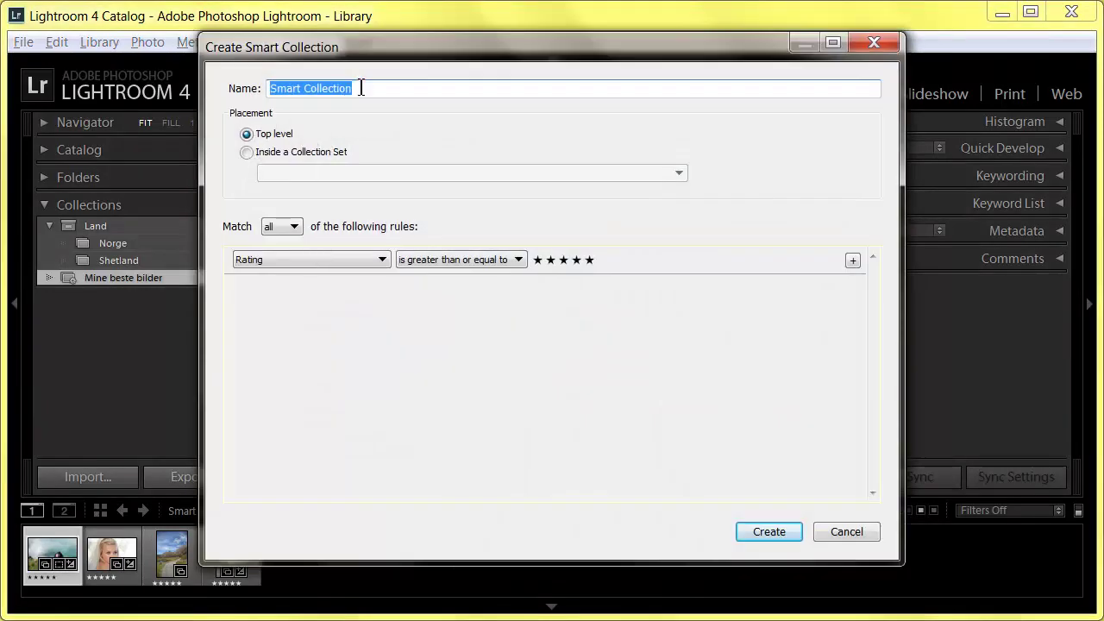
click(315, 259)
click(321, 260)
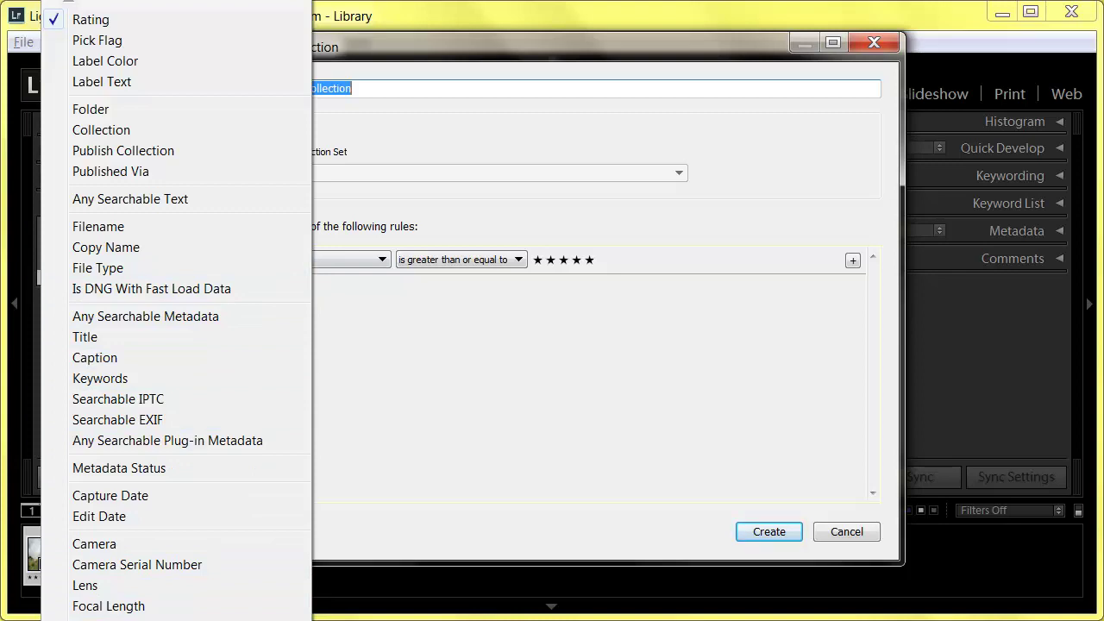
click(172, 616)
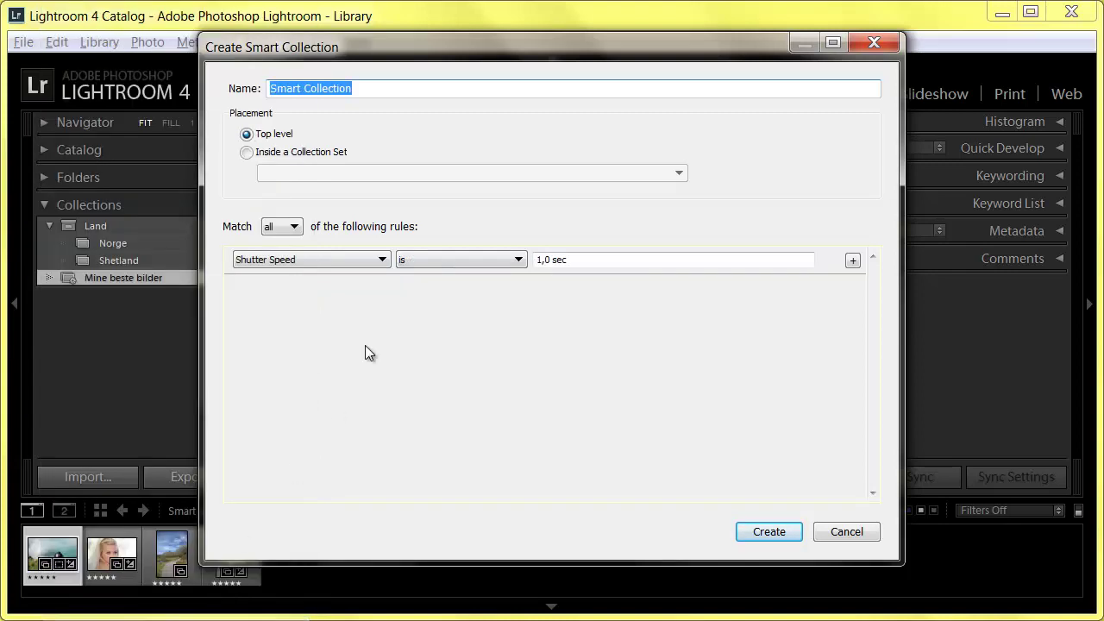
click(440, 263)
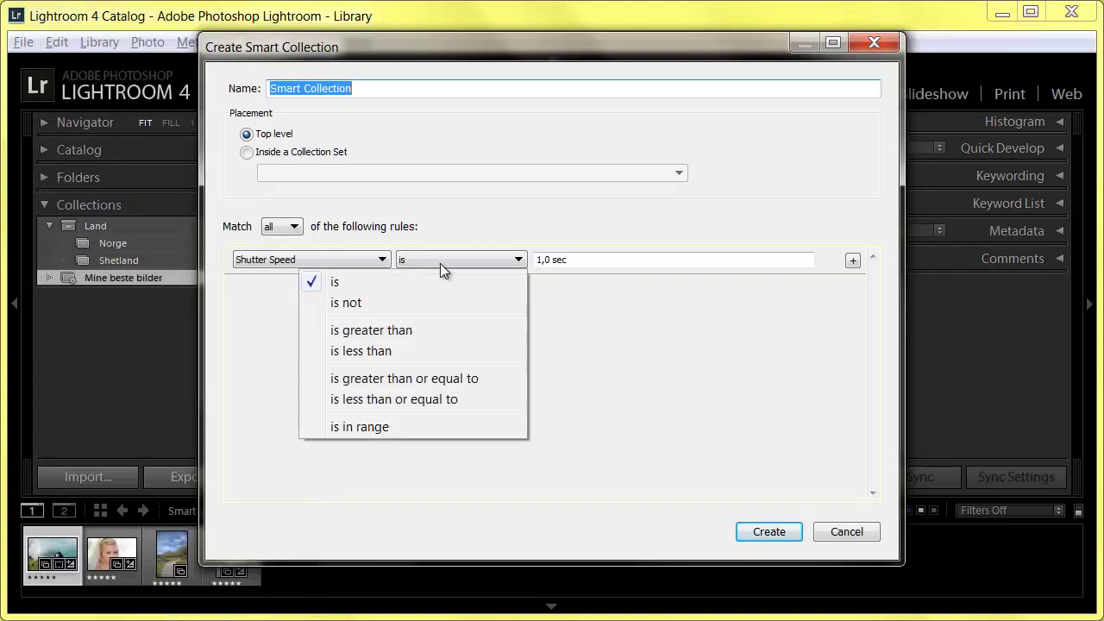
click(362, 331)
click(554, 259)
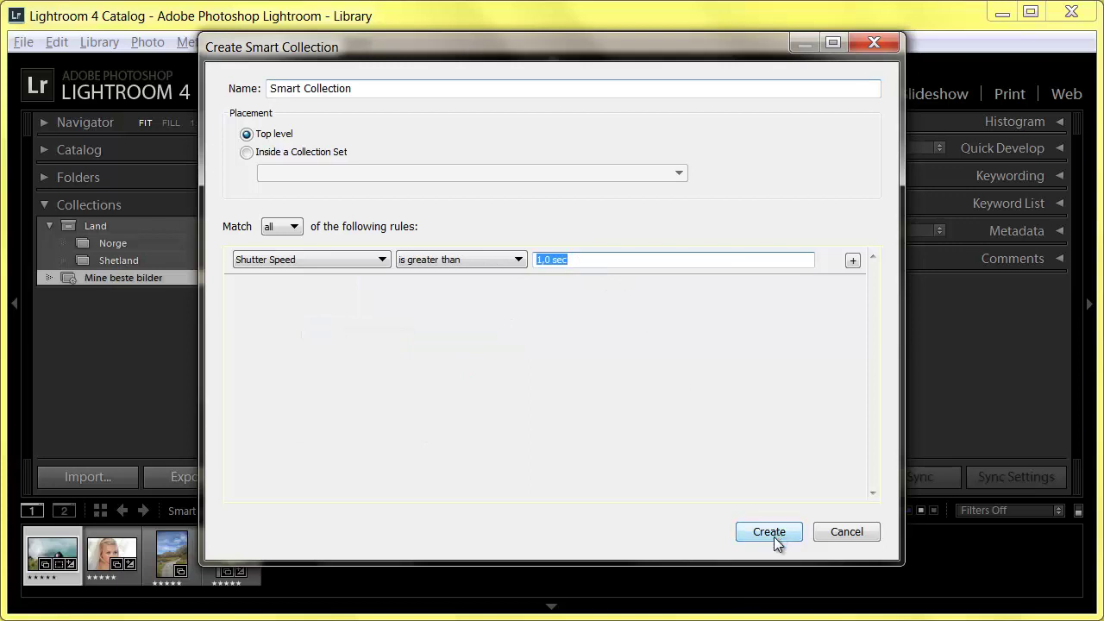
Name the collection 'Lang lukkertid' and create it.
click(379, 87)
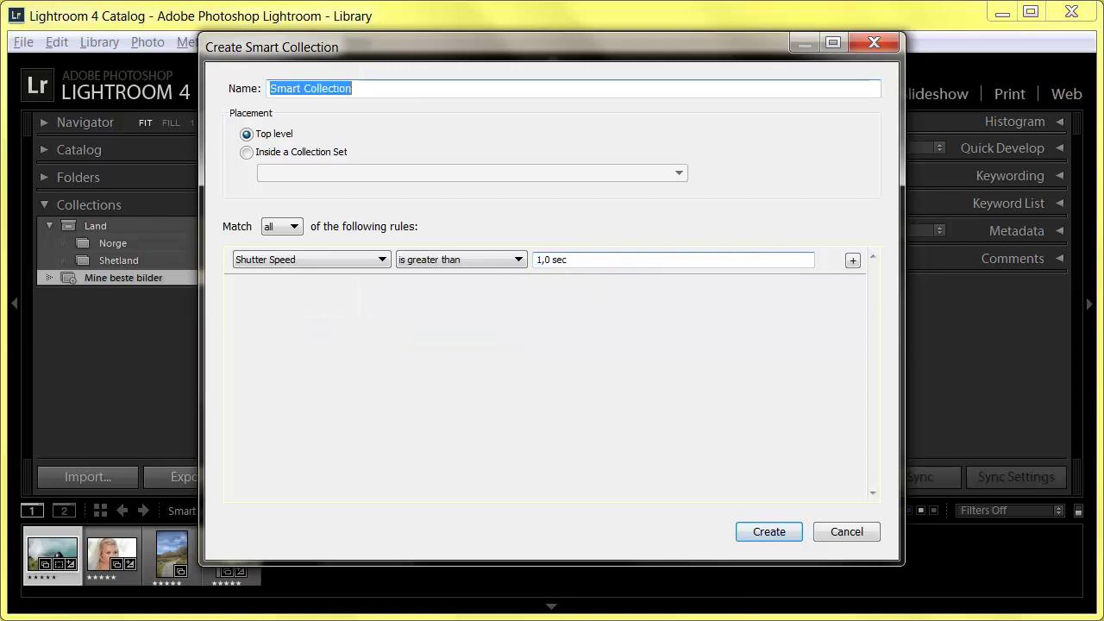
text(Lang lukkertid)
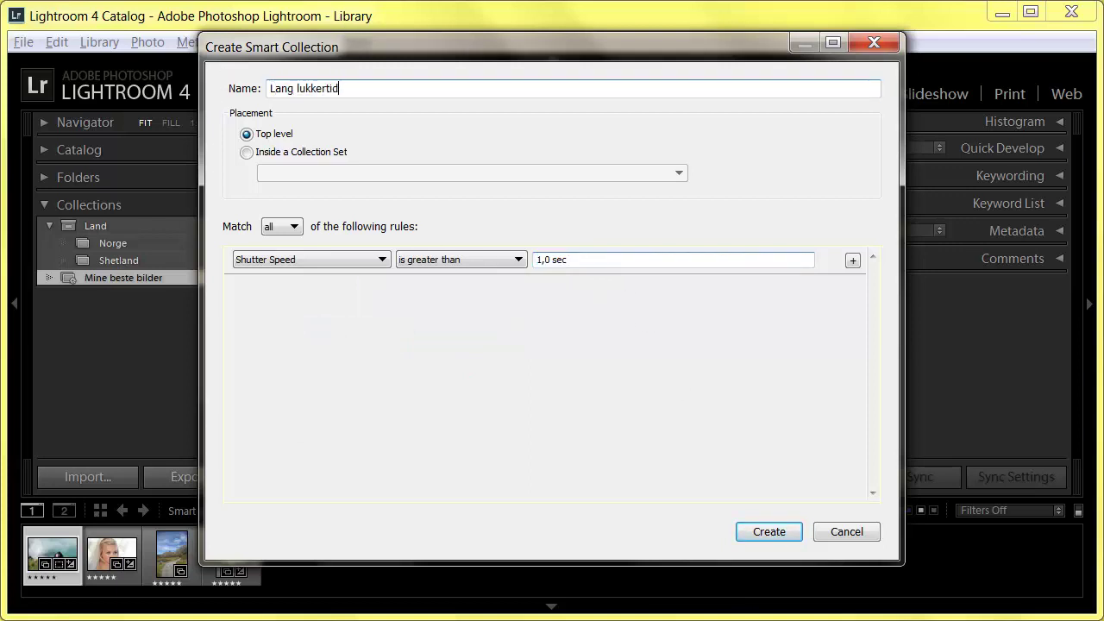
key(Return)
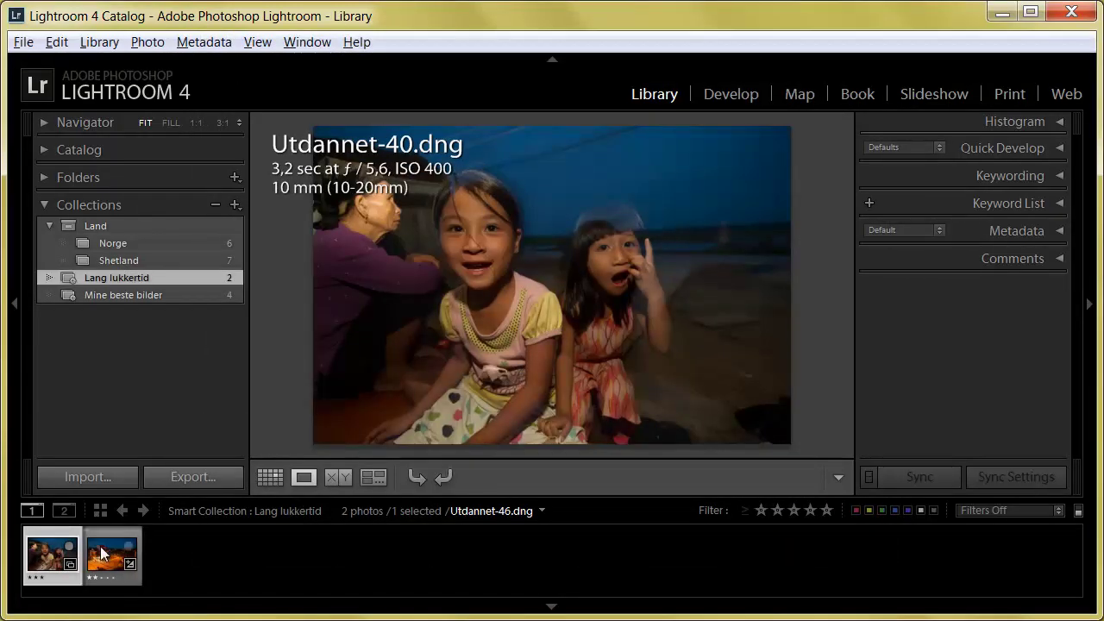
Compare the two long-exposure photos, ending on the night street photo Utdannet-46.
click(102, 555)
click(56, 559)
click(116, 565)
click(56, 557)
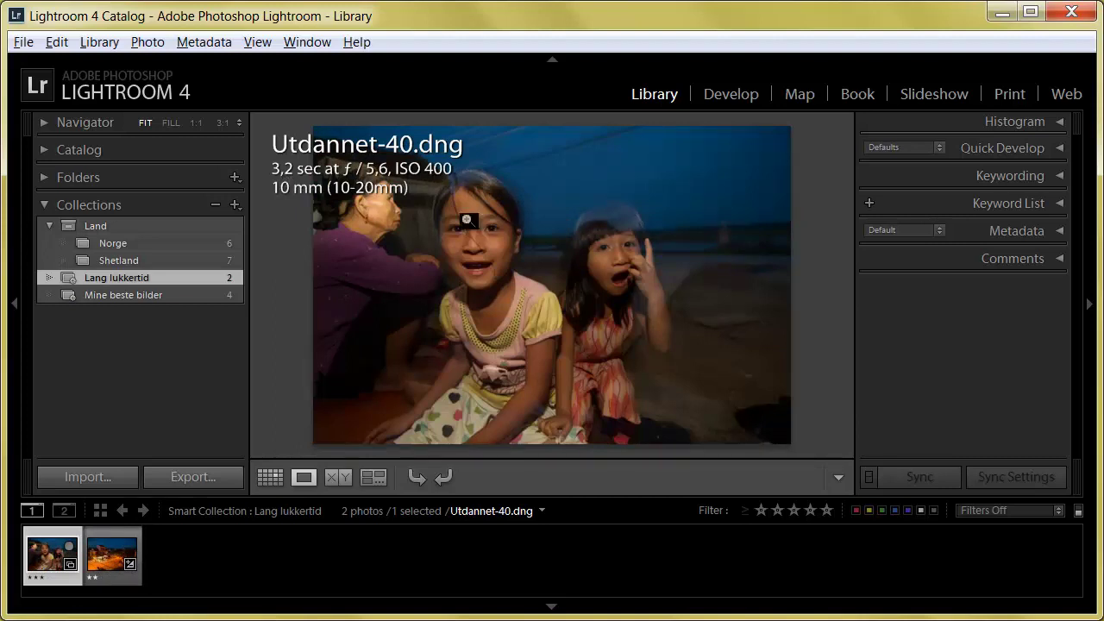
click(129, 562)
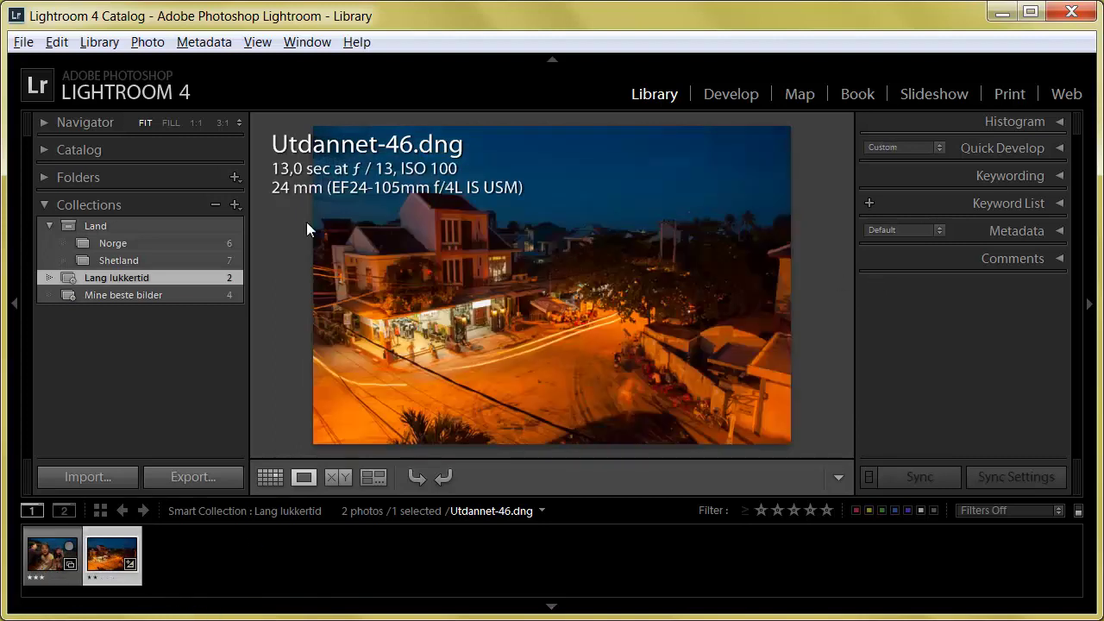
Create a smart collection with the rule Focal Length is greater than or equal to 72.
click(234, 204)
click(297, 247)
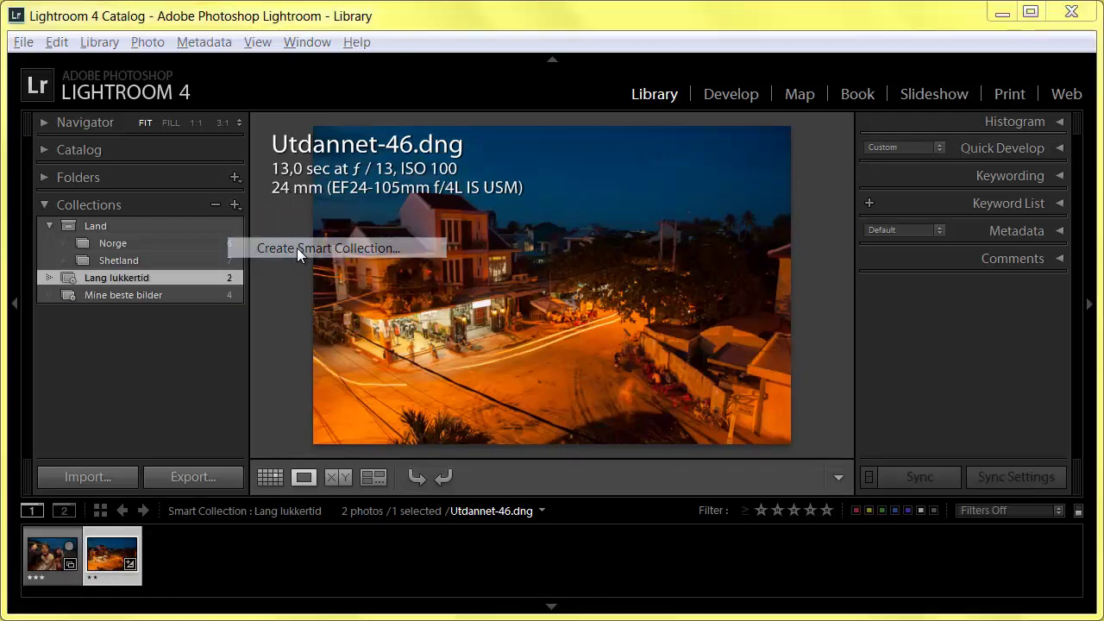
click(296, 261)
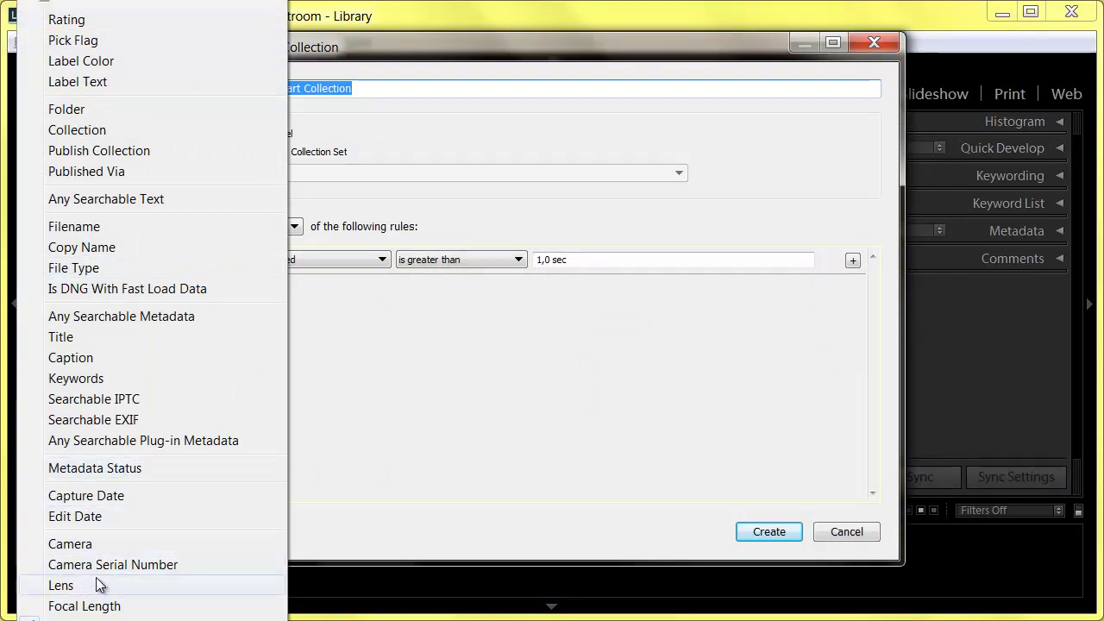
click(70, 544)
click(432, 259)
click(301, 259)
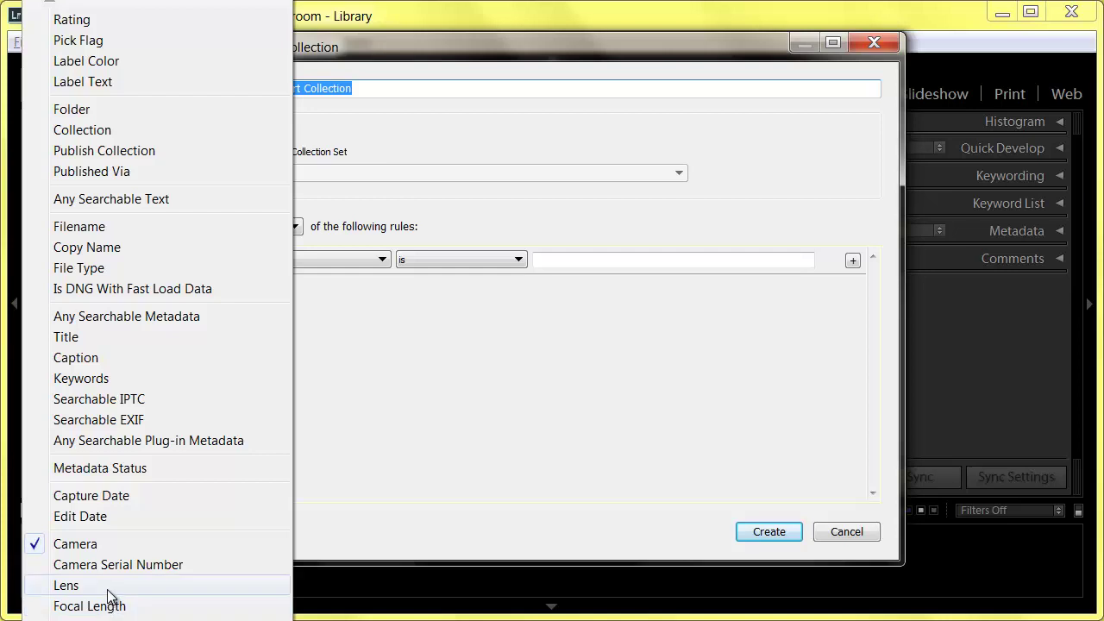
click(111, 607)
click(414, 259)
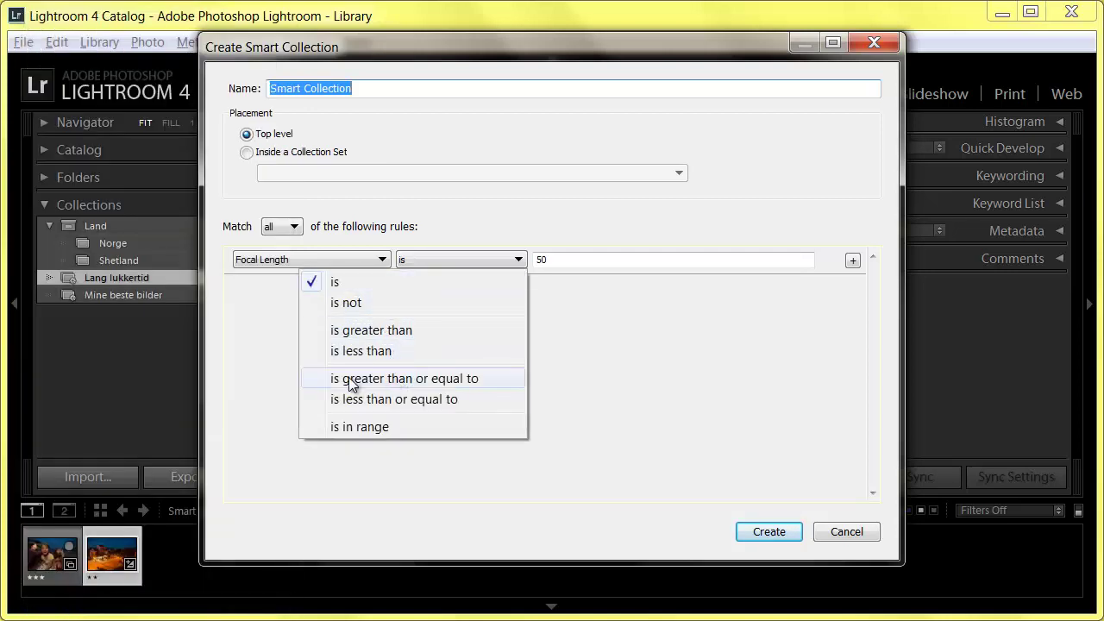
click(435, 381)
click(578, 263)
text(72)
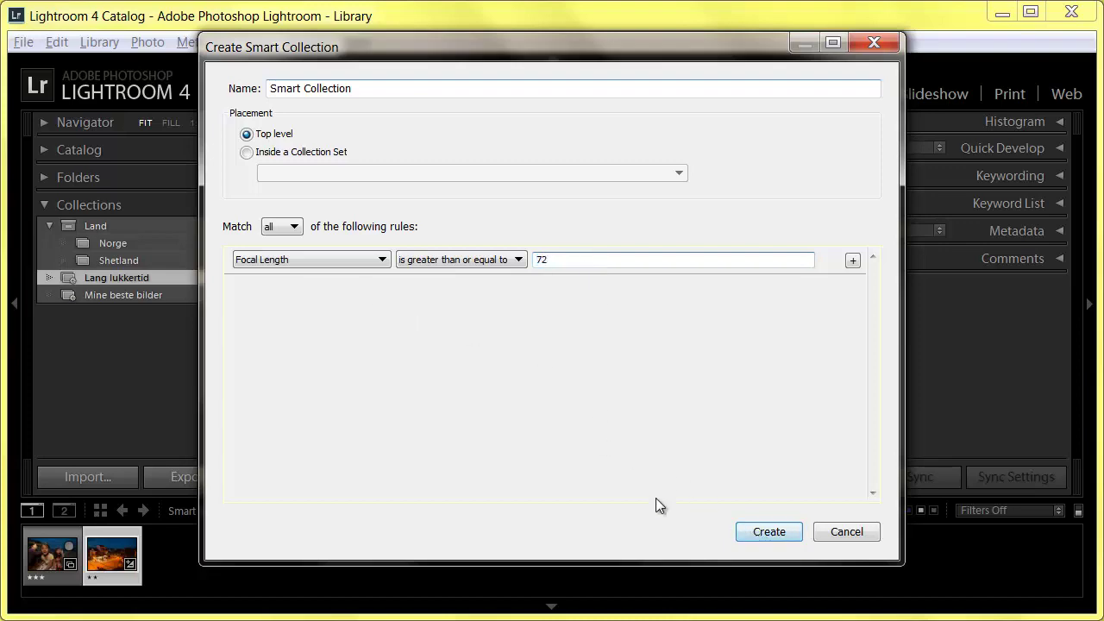
click(770, 531)
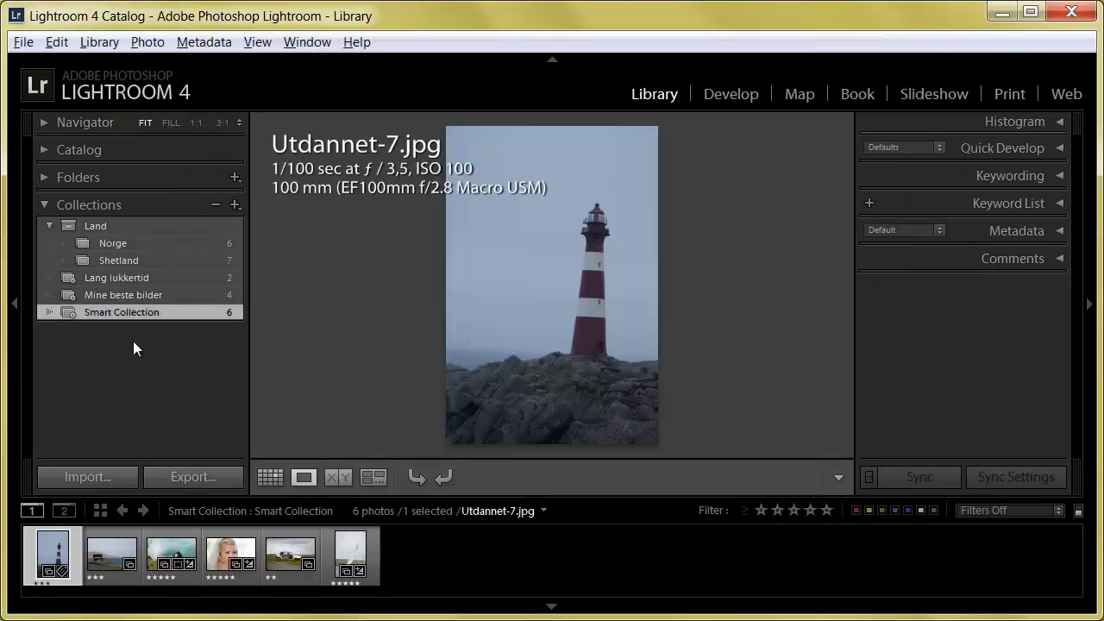
Step back and forth through the six photos in the new focal-length collection.
click(97, 548)
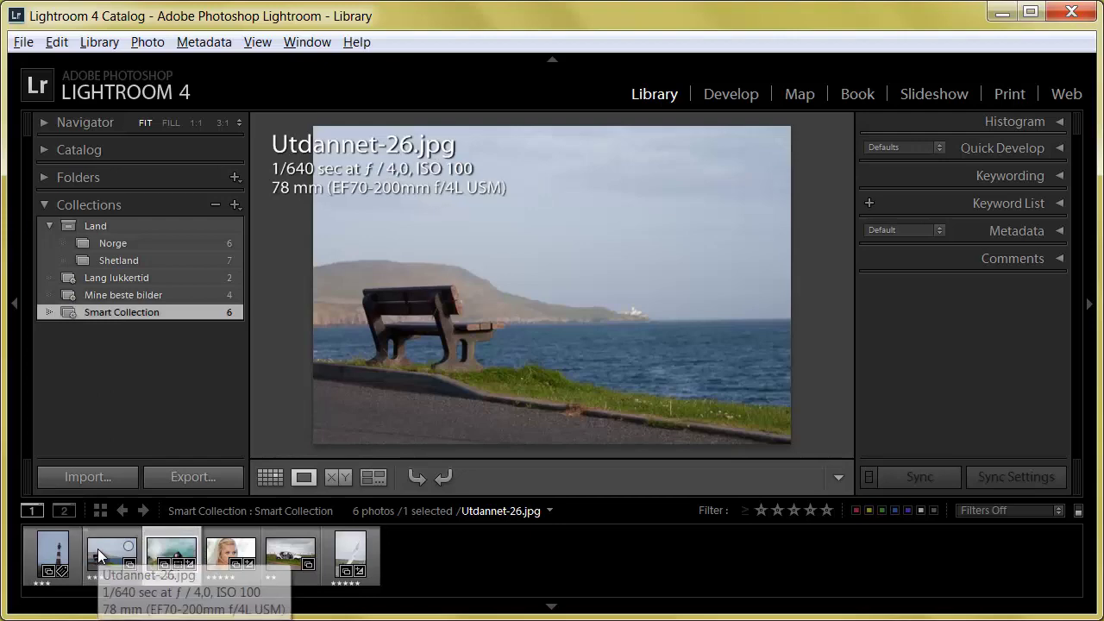
key(Right)
key(Right)
key(Right)
key(Right)
key(Left)
key(Left)
key(Left)
key(Left)
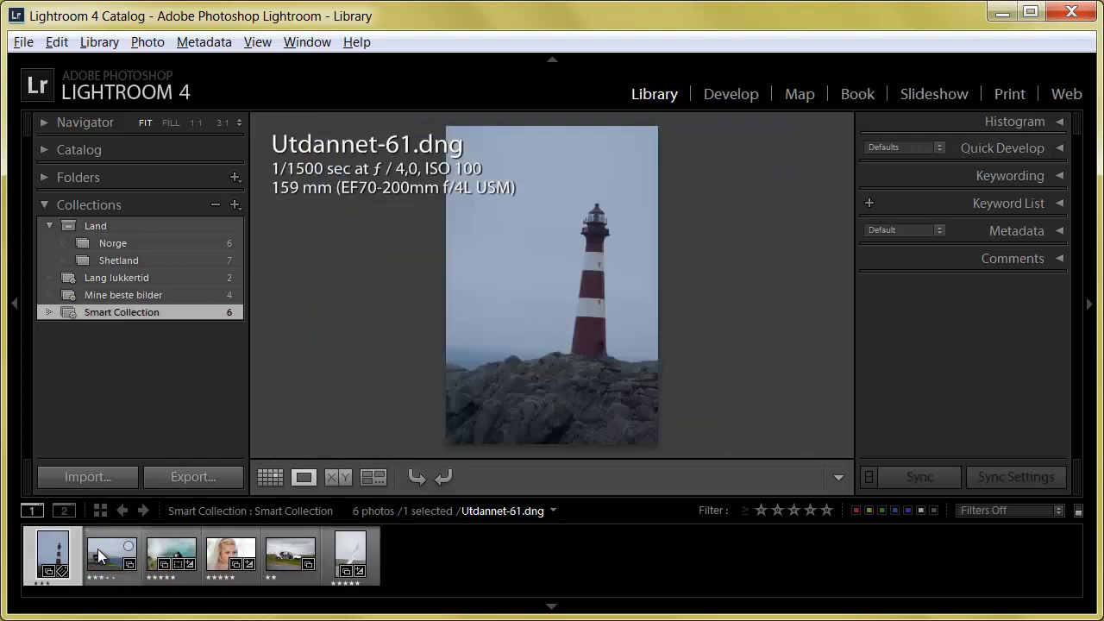
key(Right)
key(Right)
key(Right)
key(Right)
key(Right)
key(Left)
key(Left)
key(Left)
key(Left)
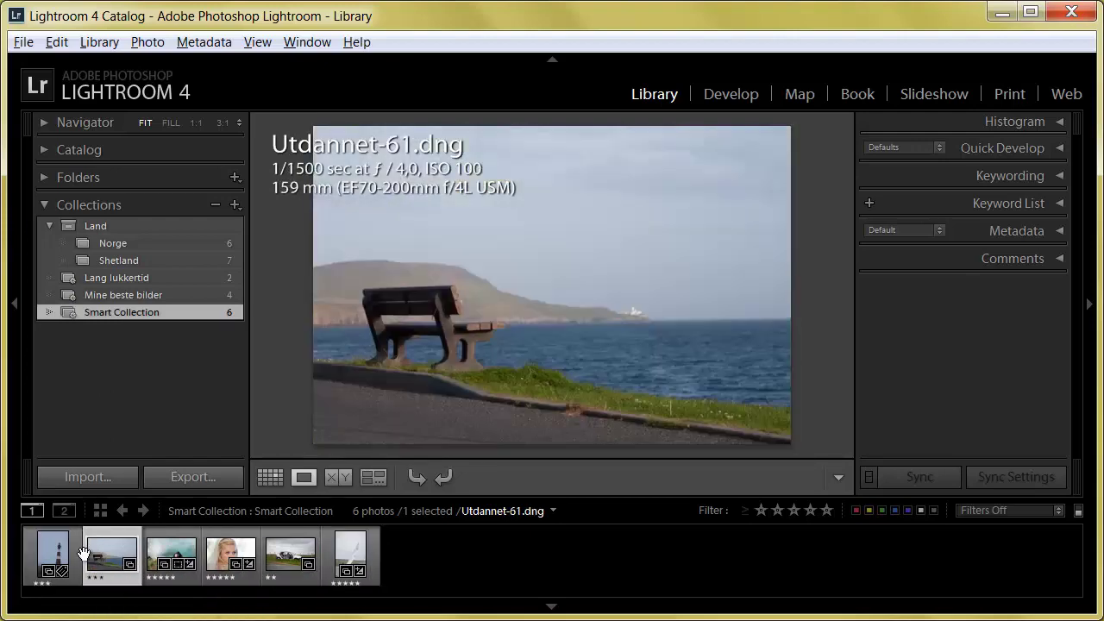
key(Left)
key(Right)
key(Right)
key(Right)
key(Right)
key(Left)
Rename the 'Smart Collection' to 'Zoom-objektiv'.
right_click(109, 310)
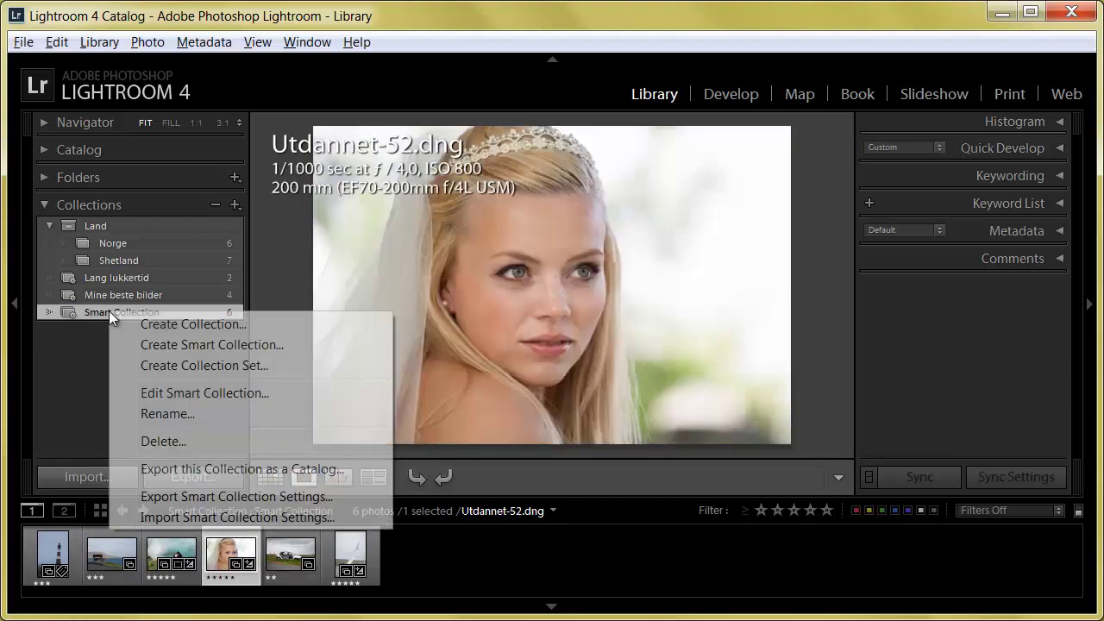
click(163, 410)
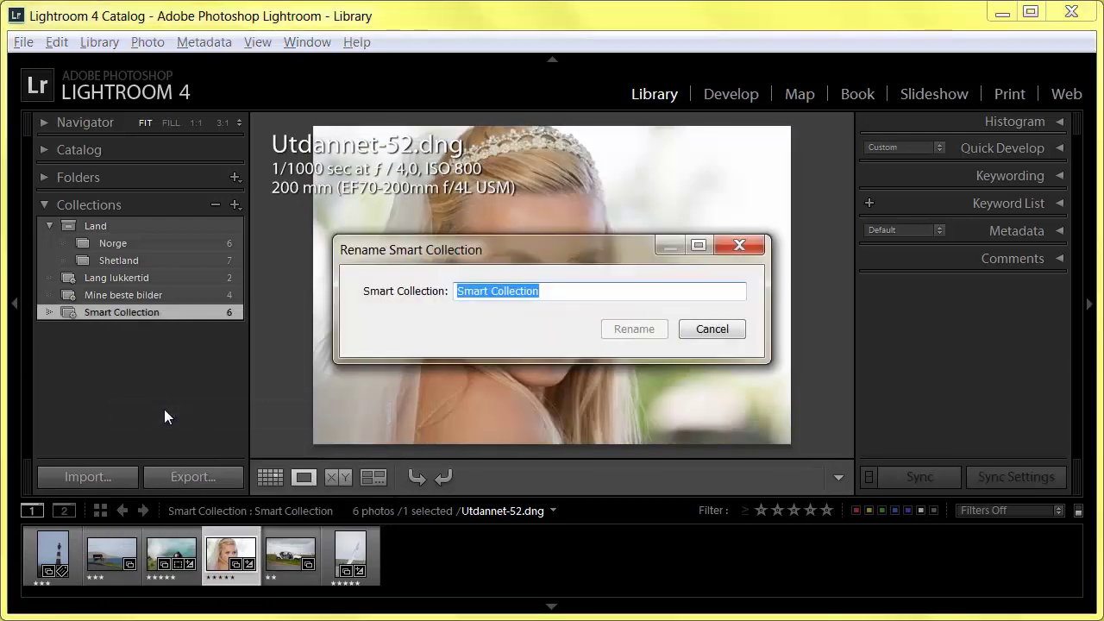
text(Zoom-objt)
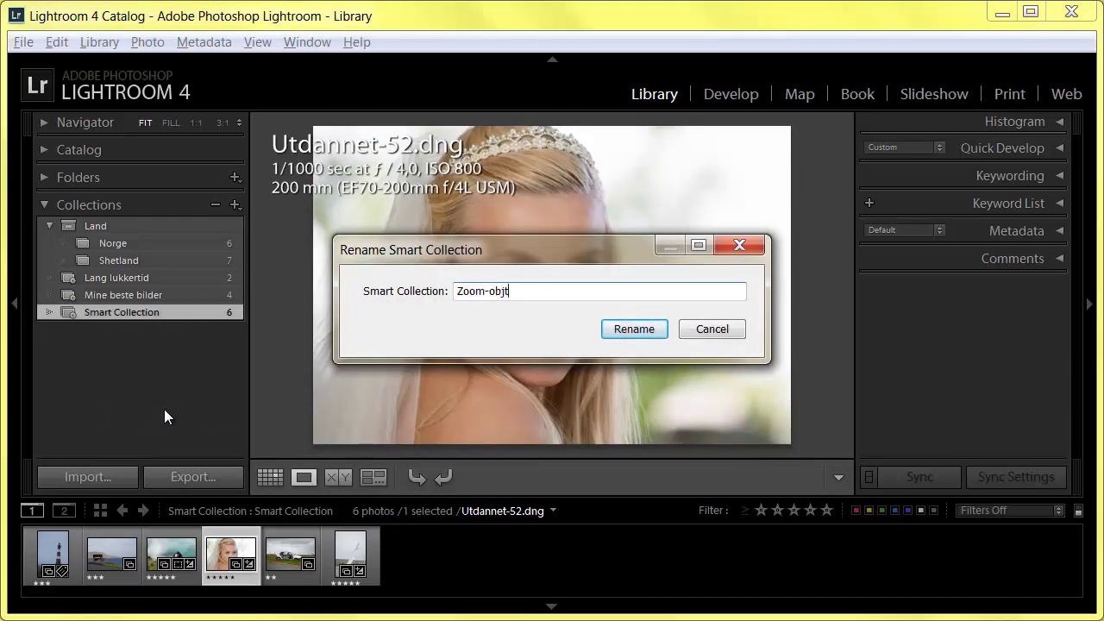
text(ektiv)
key(Return)
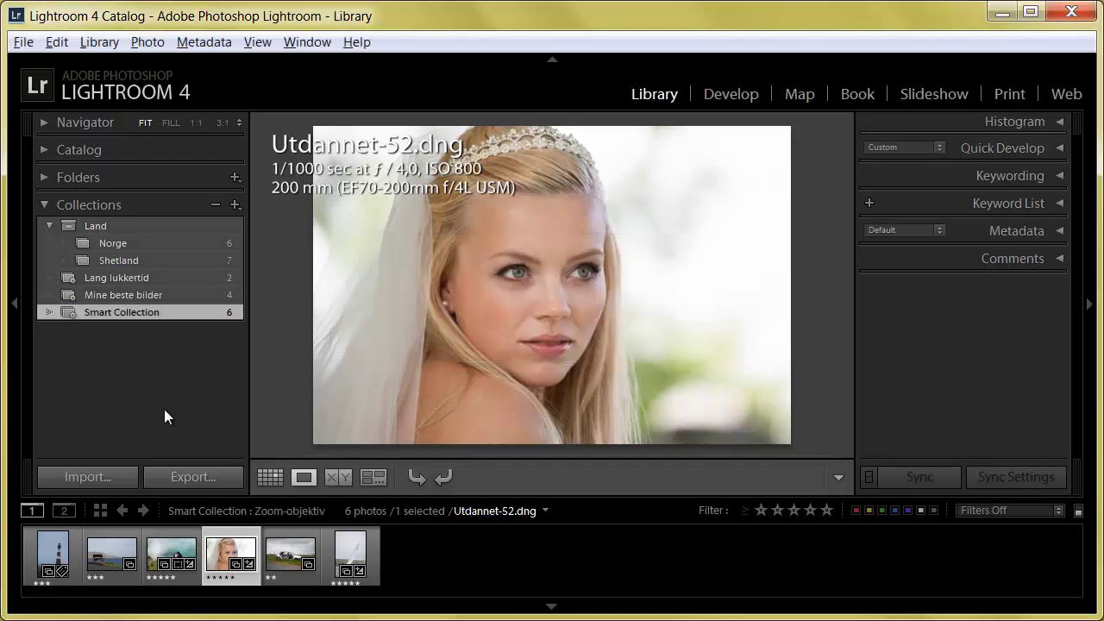